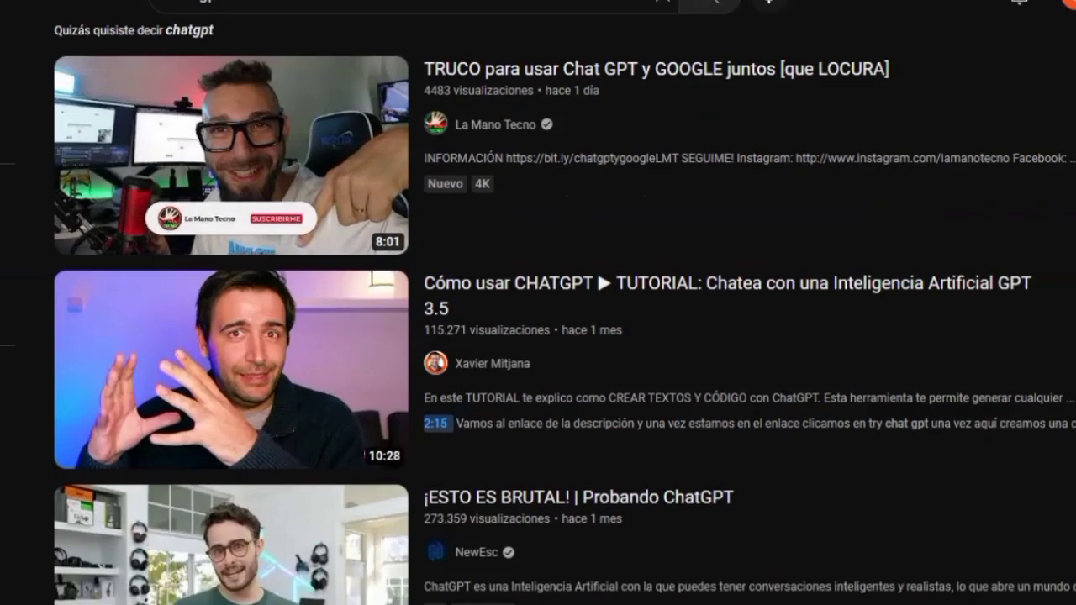
# Look through the YouTube video results for "chat gpt"
pyautogui.scroll(-3, 537, 314)
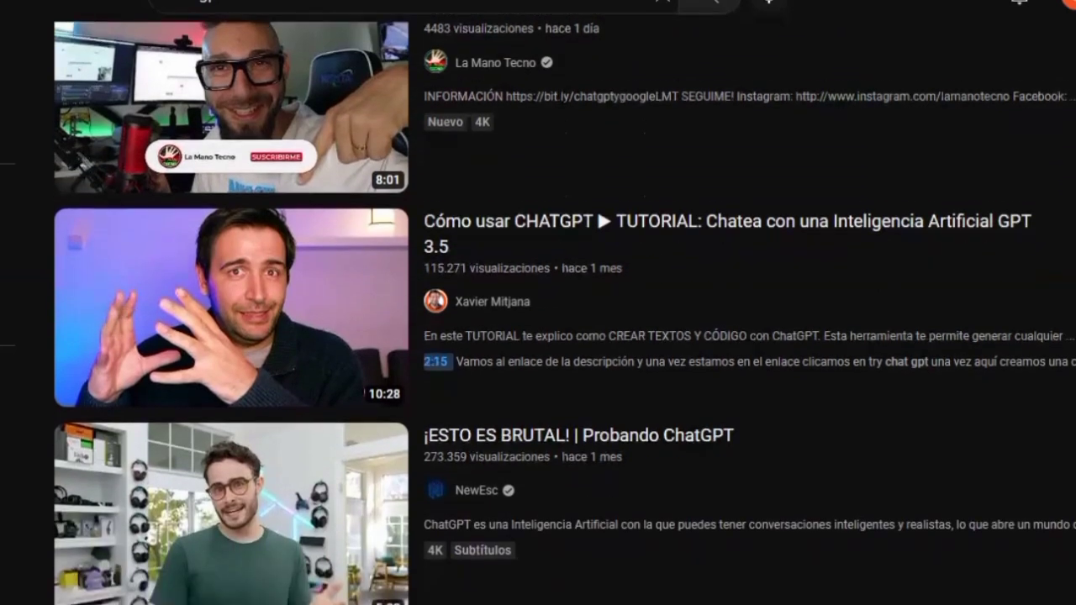
pyautogui.scroll(-2, 538, 314)
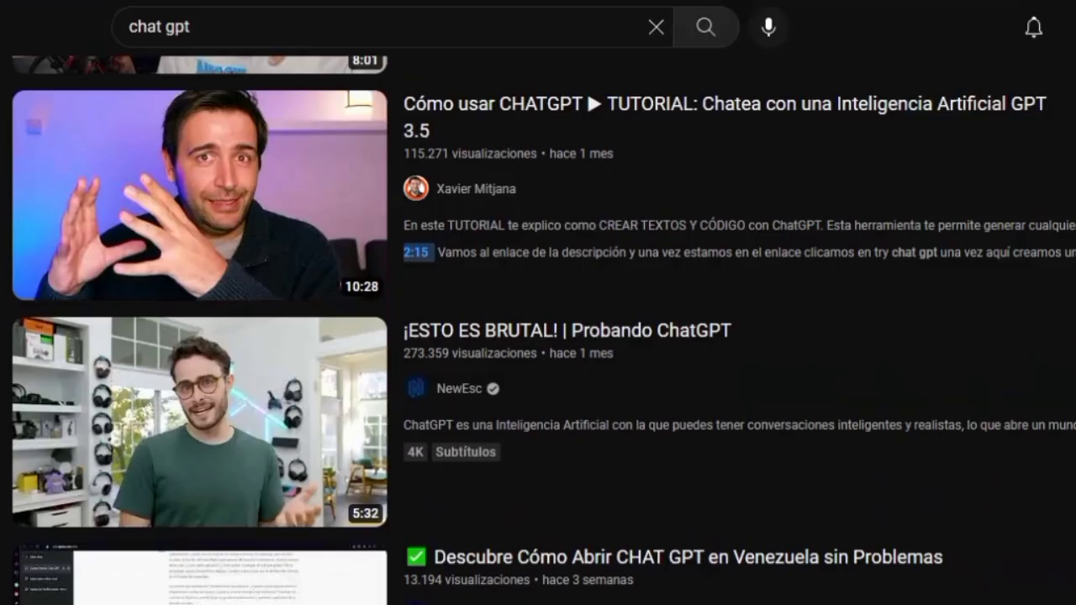
pyautogui.scroll(-3, 538, 328)
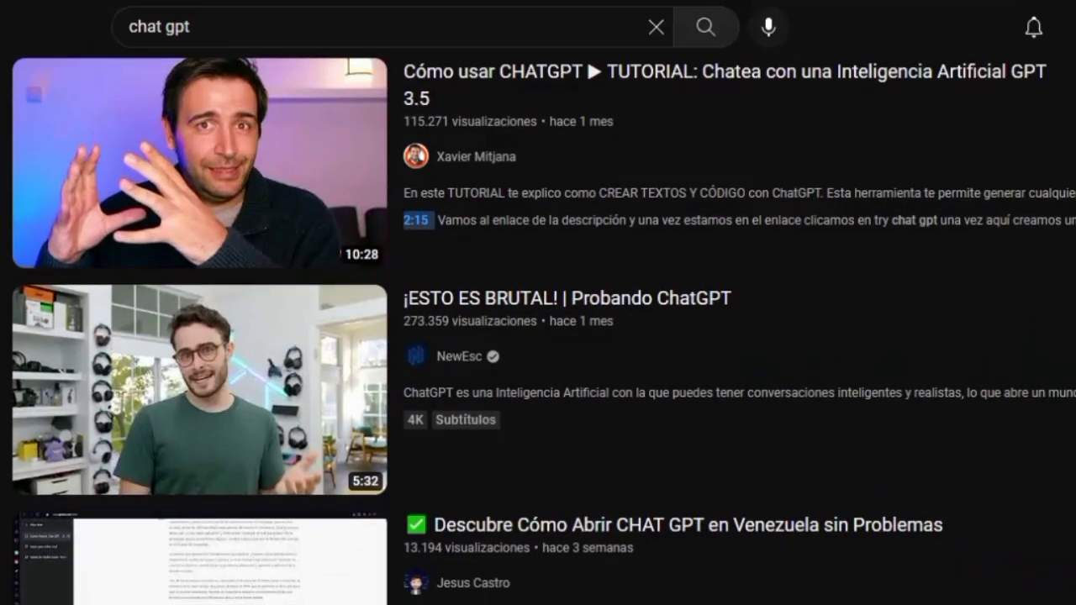
pyautogui.scroll(-2, 538, 328)
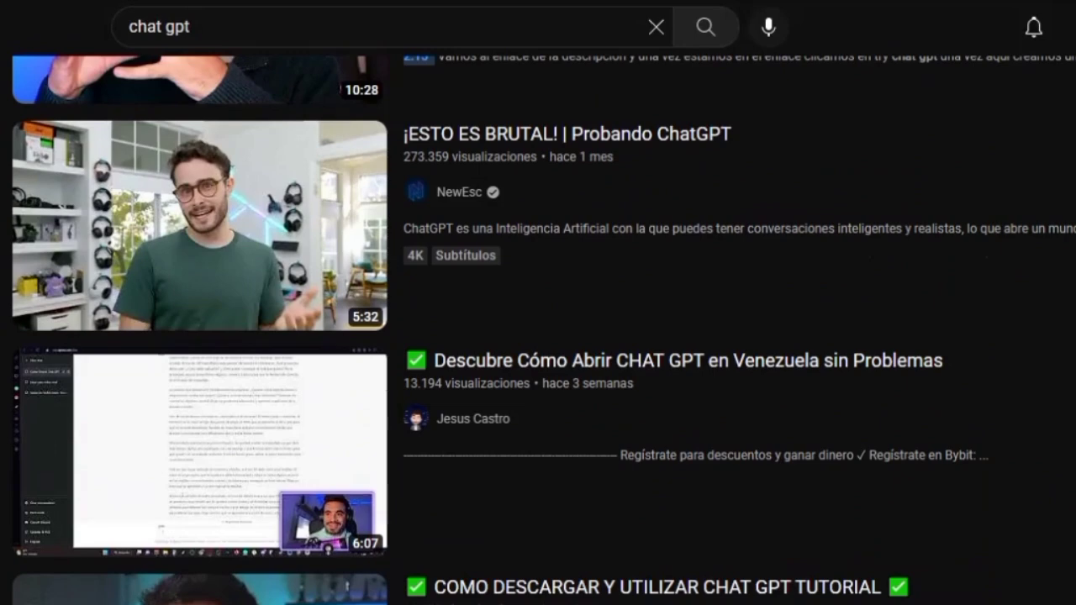
pyautogui.scroll(-3, 538, 328)
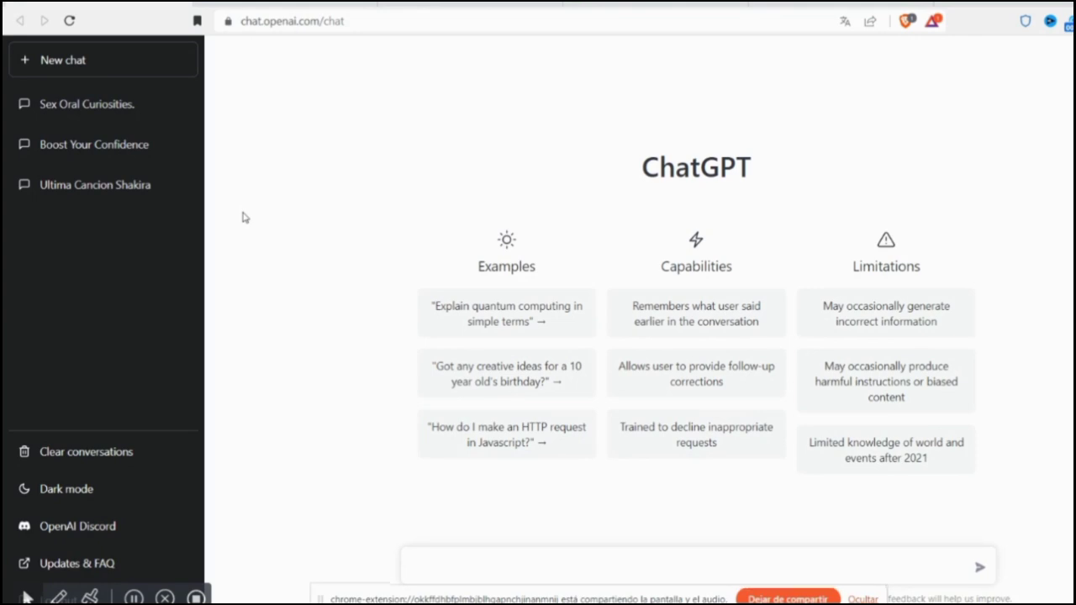
# In ChatGPT, submit "hazme una lista de 5 ideas de titulos virales sobre como ganar dinero por internet" and copy the third title
pyautogui.write('hazme una lista de 5 ideas de titulos virales sobre como ganar dinero por internet')
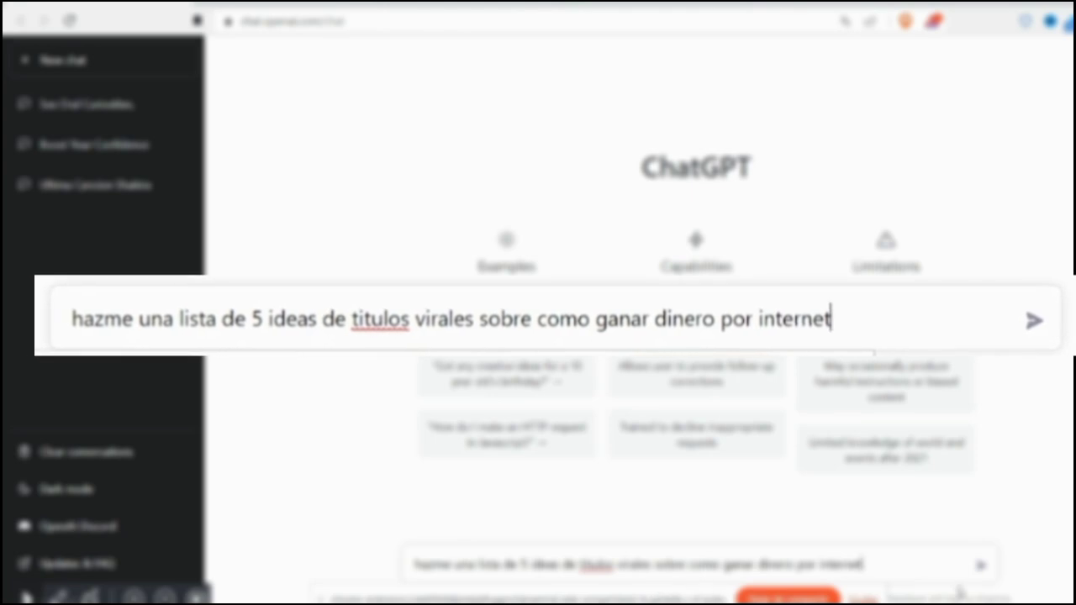
pyautogui.press('Return')
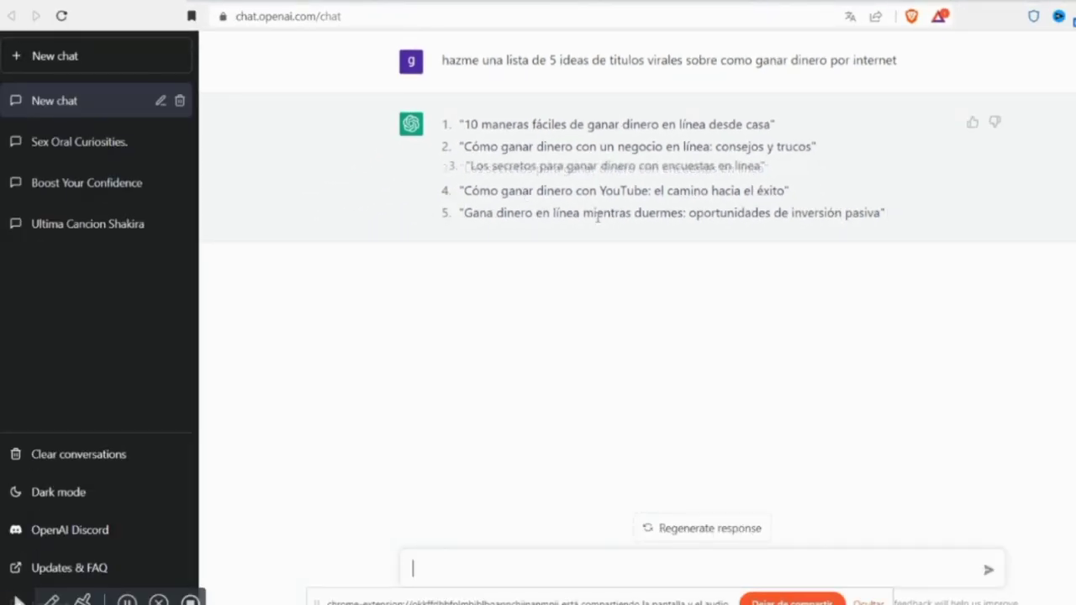
pyautogui.moveTo(769, 168); pyautogui.dragTo(463, 168)
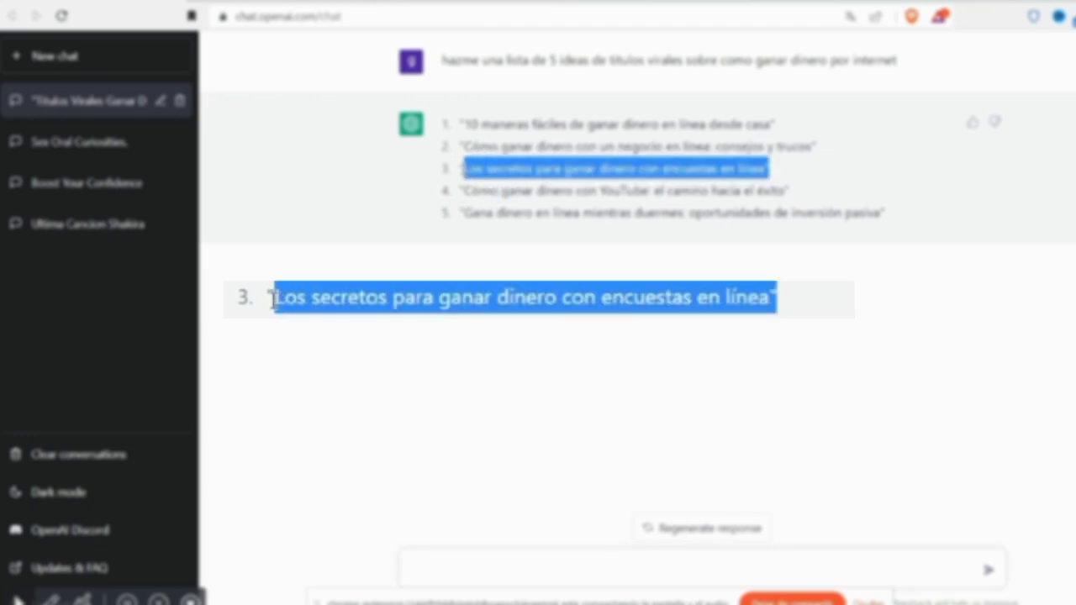
pyautogui.rightClick(464, 170)
pyautogui.click(484, 184)
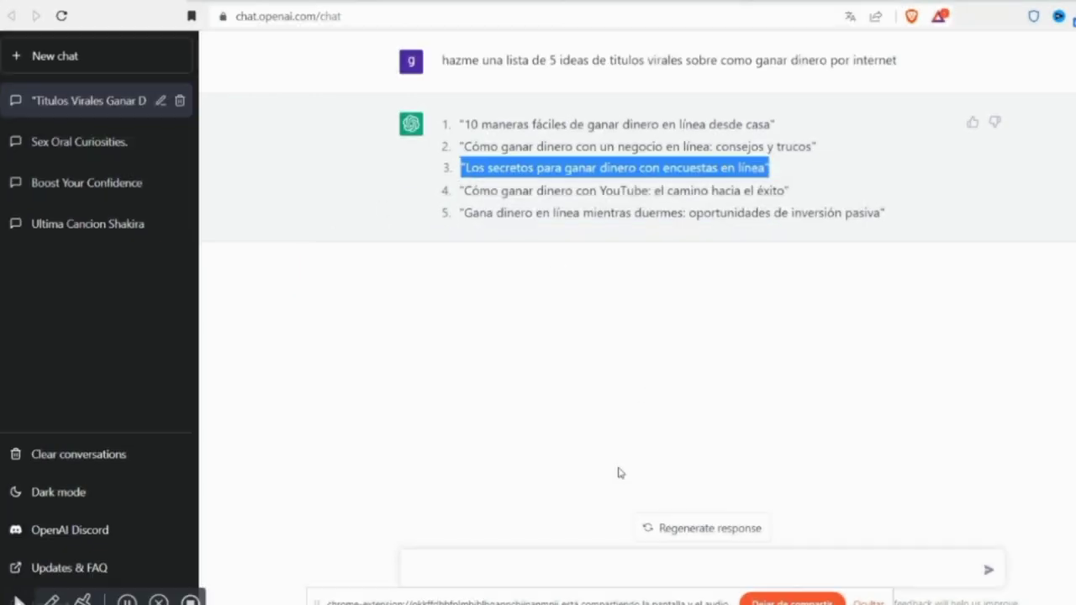
# Submit the prompt "creame un guion completo para un video de youtube sobre "Los secretos para ganar dinero con encuestas en línea""
pyautogui.click(535, 563)
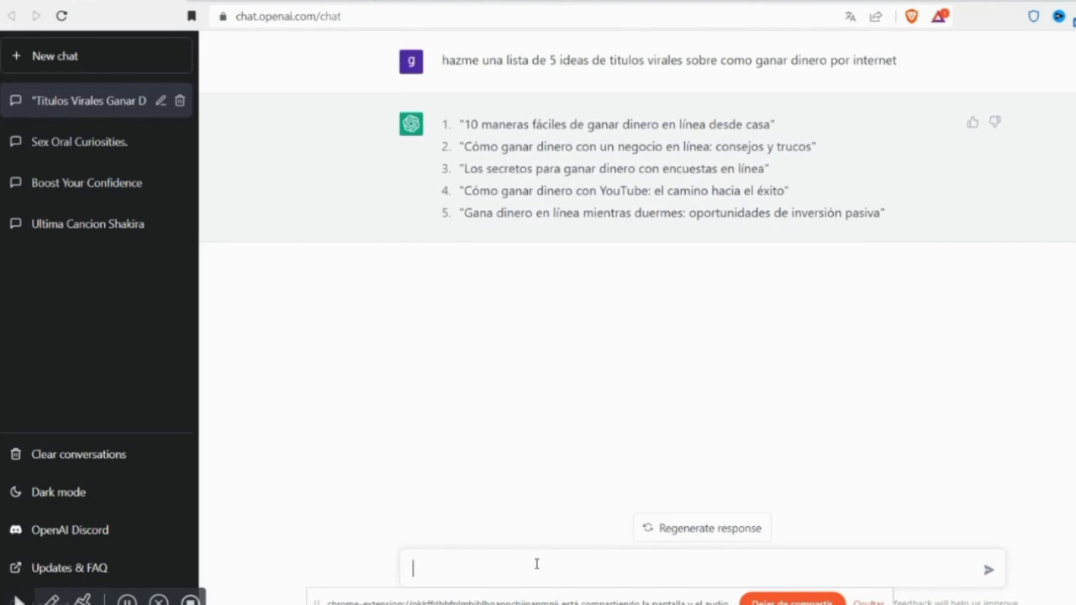
pyautogui.write('creame un guion completo para un video de youtube sobre "Los secretos para ganar dinero con encuestas en línea"')
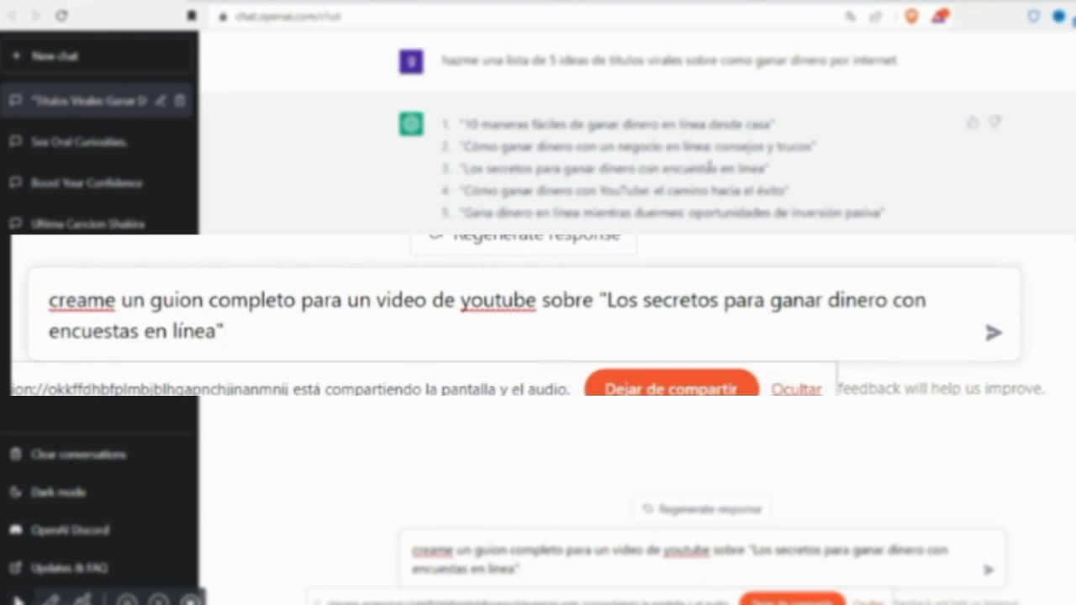
pyautogui.press('Return')
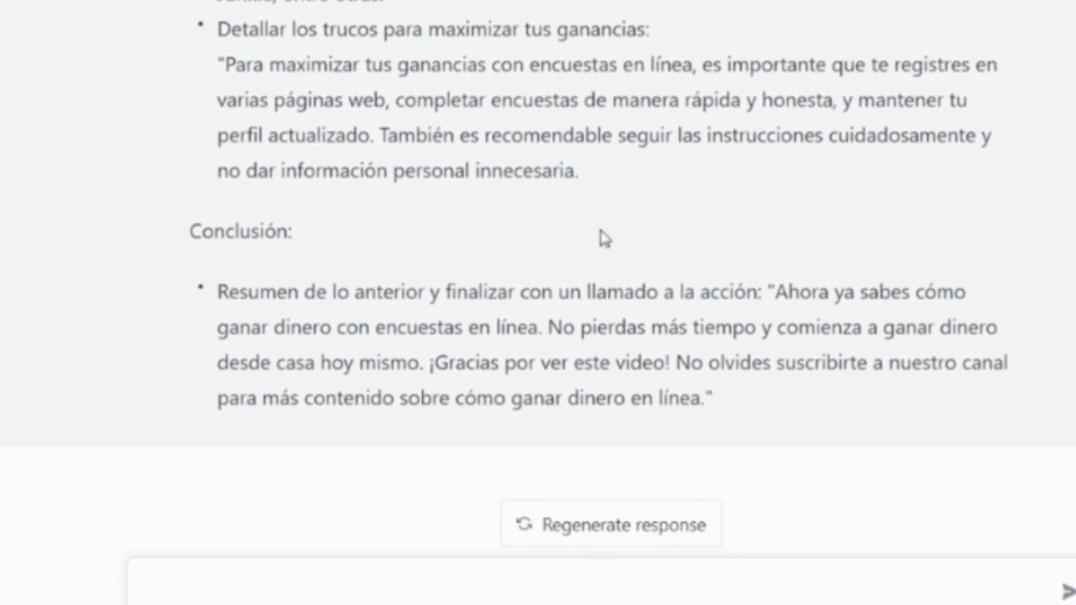
# Copy the generated video script from the end of the conclusion up to the introduction's first quoted sentence
pyautogui.scroll(2, 828, 444)
pyautogui.scroll(-2, 765, 433)
pyautogui.moveTo(763, 411); pyautogui.dragTo(432, 165)
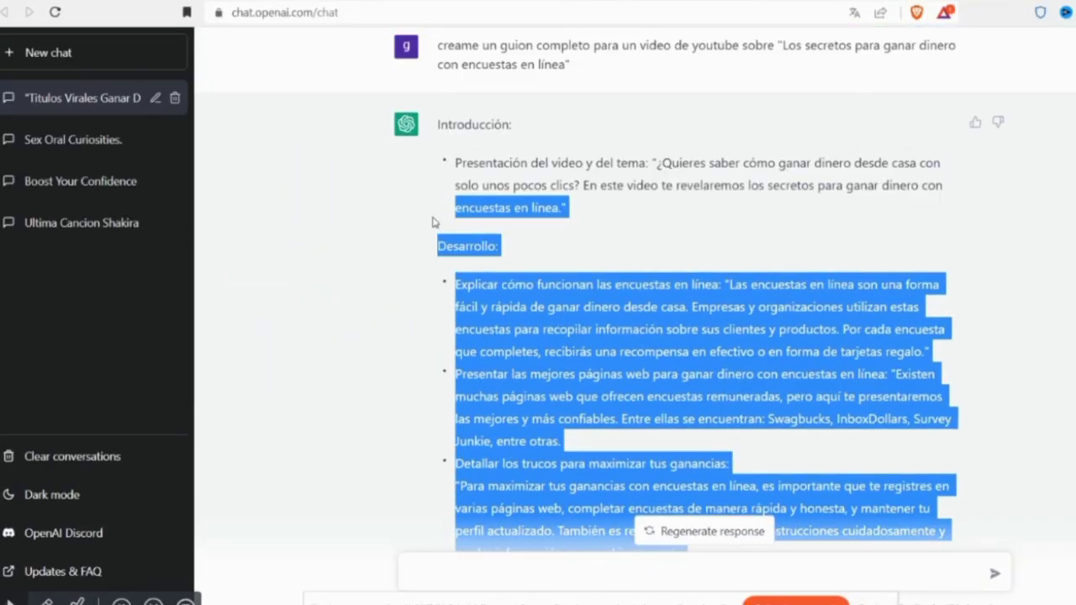
pyautogui.rightClick(536, 184)
pyautogui.click(572, 195)
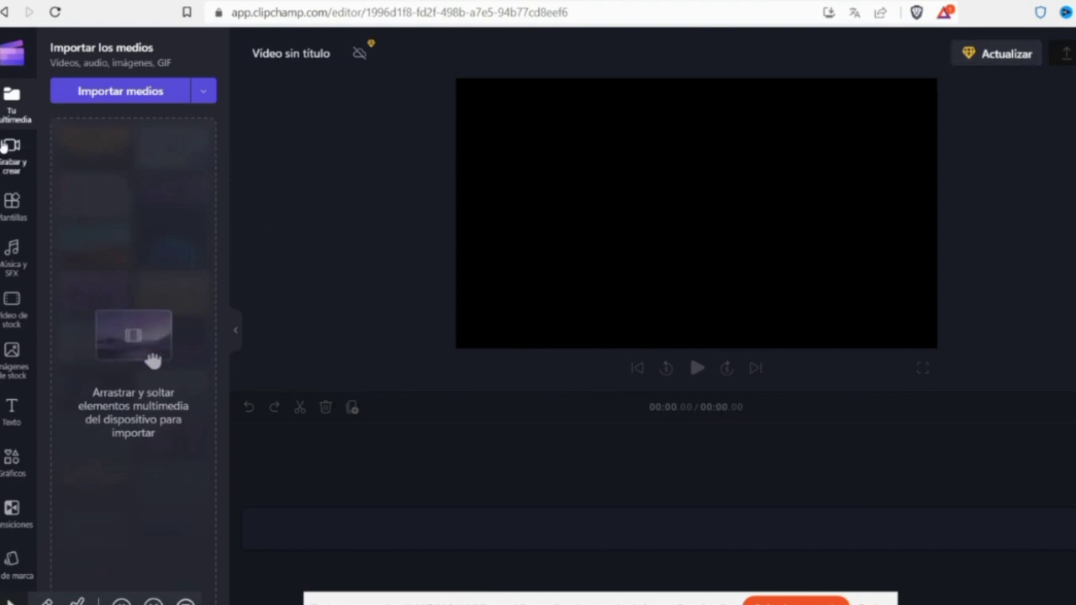
# In Clipchamp, save a text-to-speech voiceover of the copied script with the Spanish (Spain) voice Elvira, and play part of it back
pyautogui.click(4, 146)
pyautogui.click(141, 391)
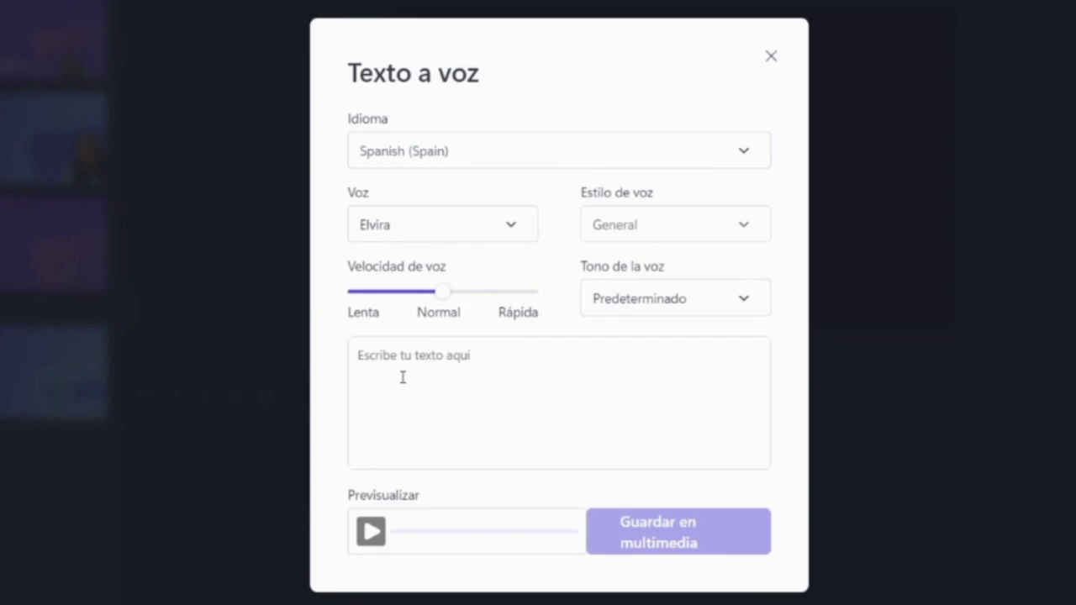
pyautogui.hotkey('ctrl', 'v')
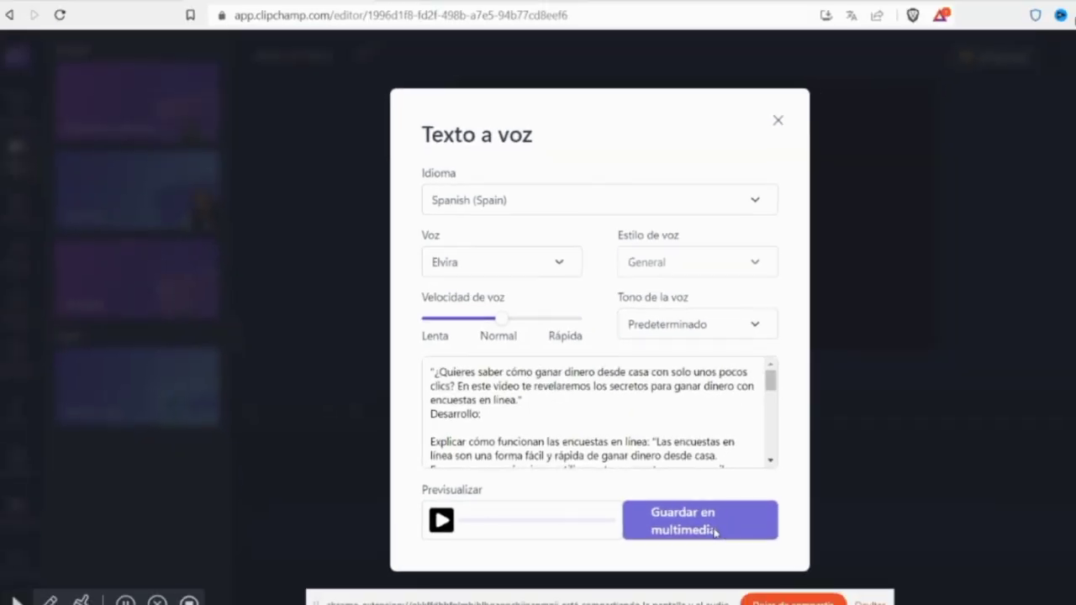
pyautogui.click(706, 540)
pyautogui.click(673, 354)
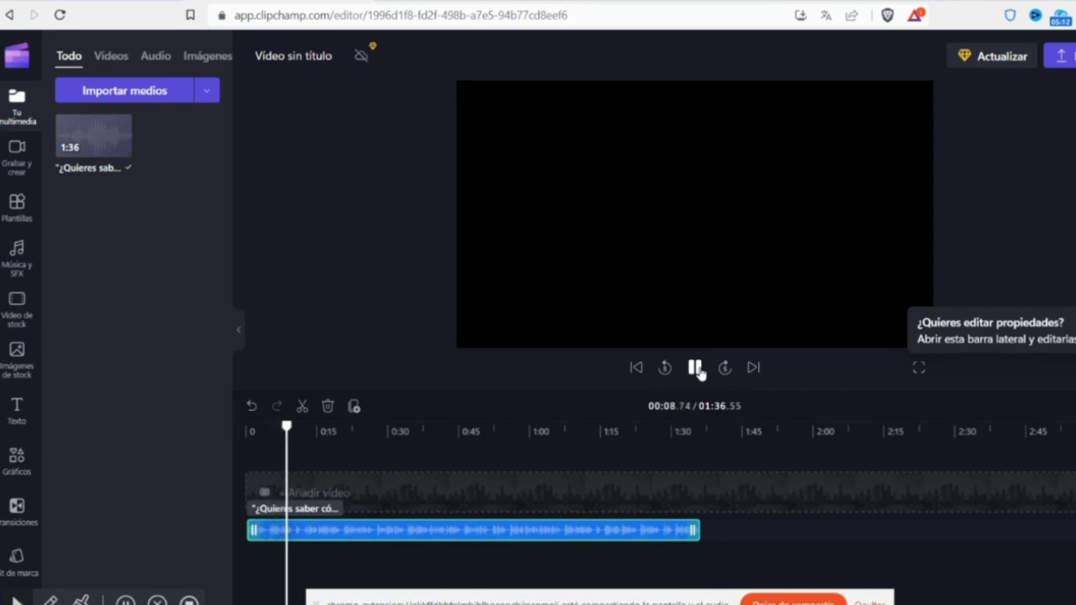
pyautogui.click(697, 368)
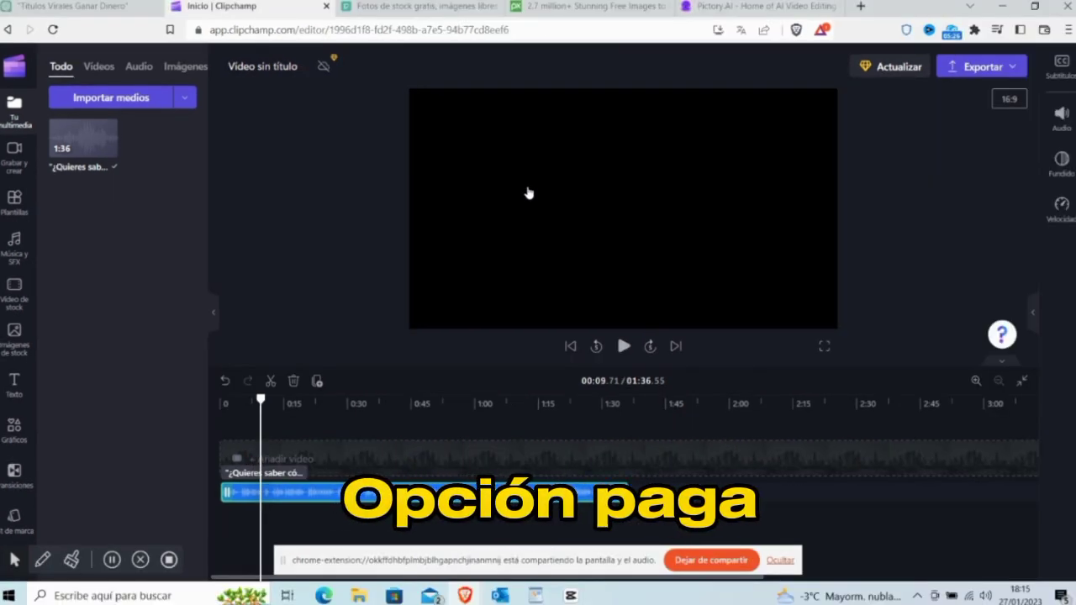
# Search Clipchamp's stock videos for "WOMAN ON PC" and browse the clips
pyautogui.click(16, 304)
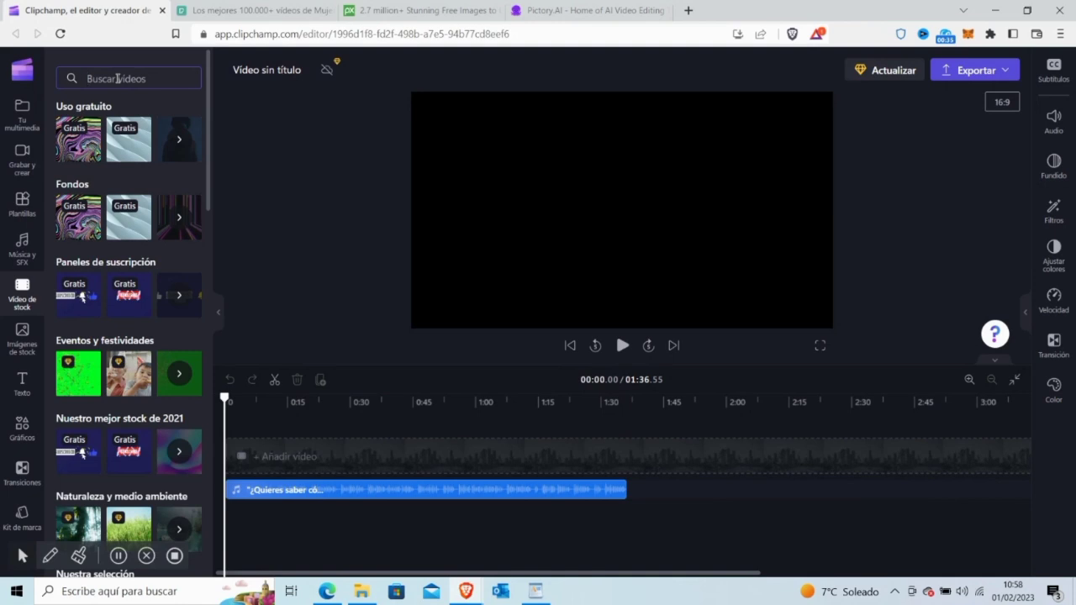
pyautogui.click(117, 78)
pyautogui.write('WOMAN ON PC')
pyautogui.press('Return')
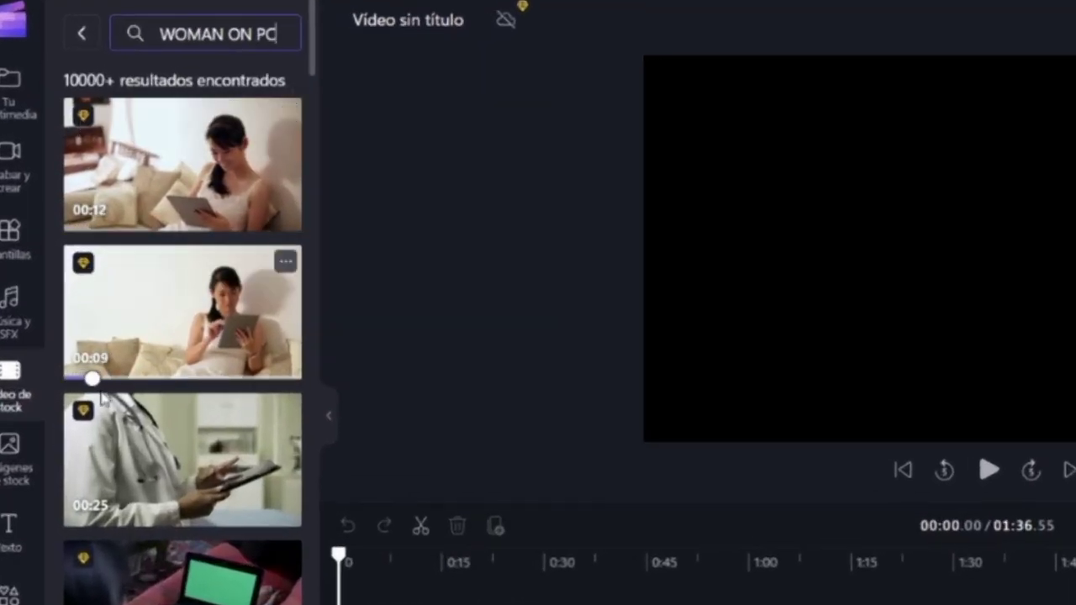
pyautogui.scroll(-10, 133, 359)
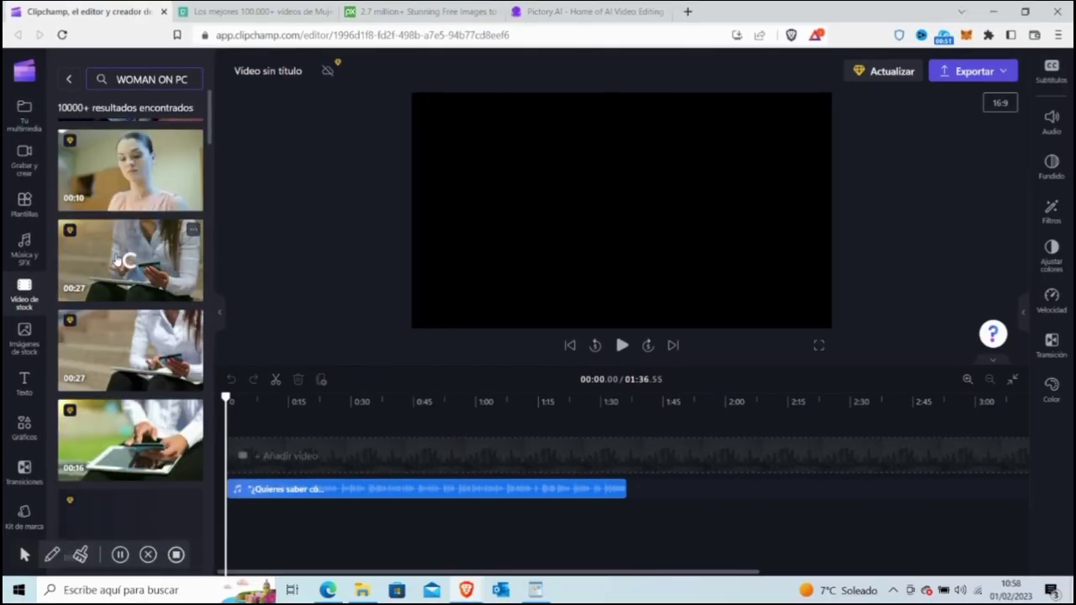
pyautogui.scroll(-5, 106, 277)
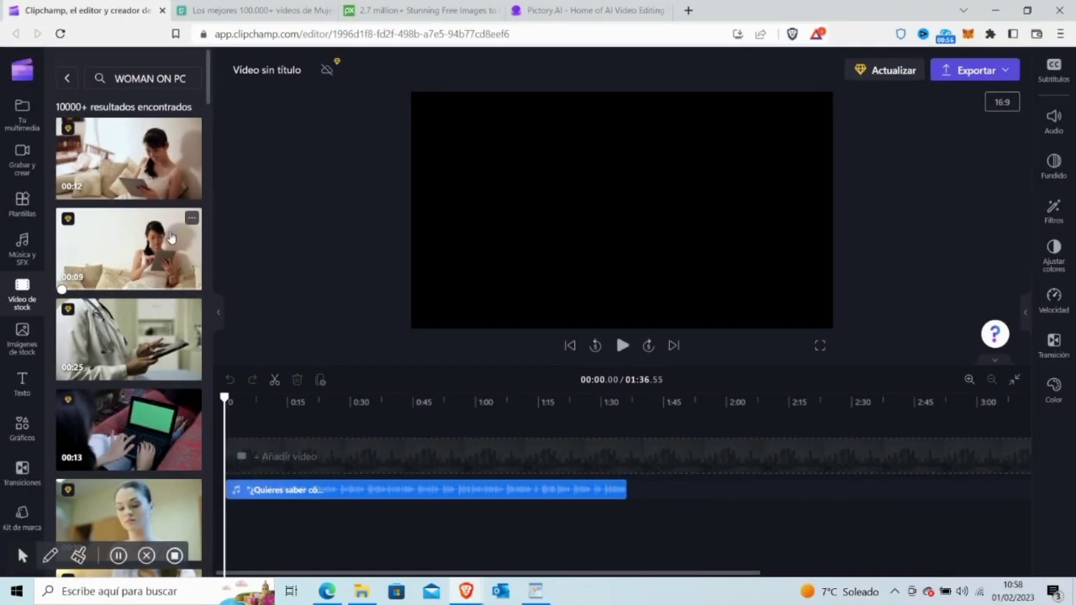
# Switch to Pexels and browse the "mujer trabajando" videos
pyautogui.click(231, 10)
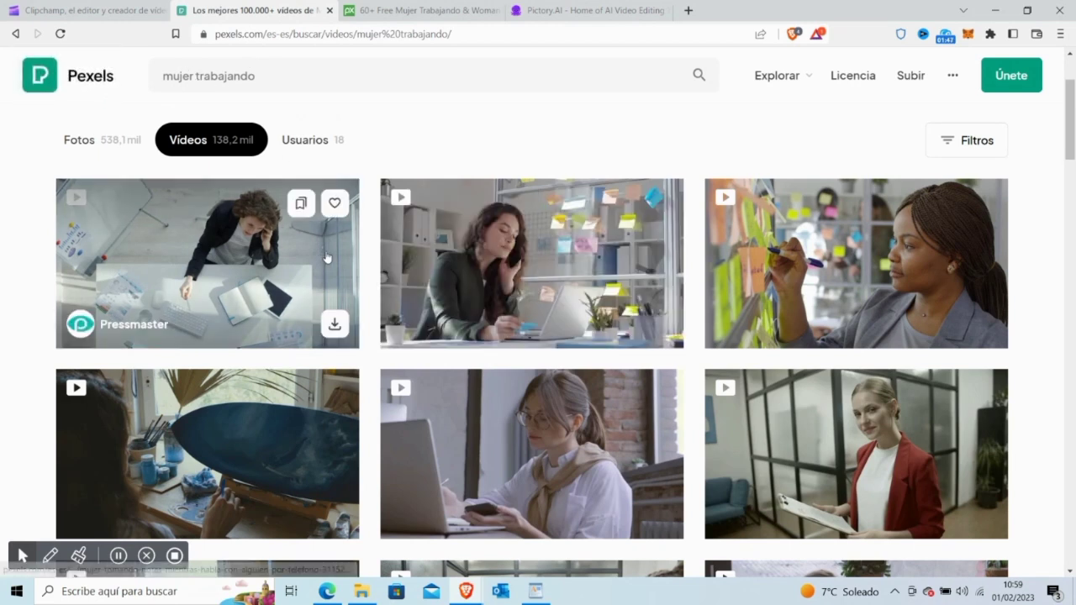
pyautogui.scroll(-1, 531, 198)
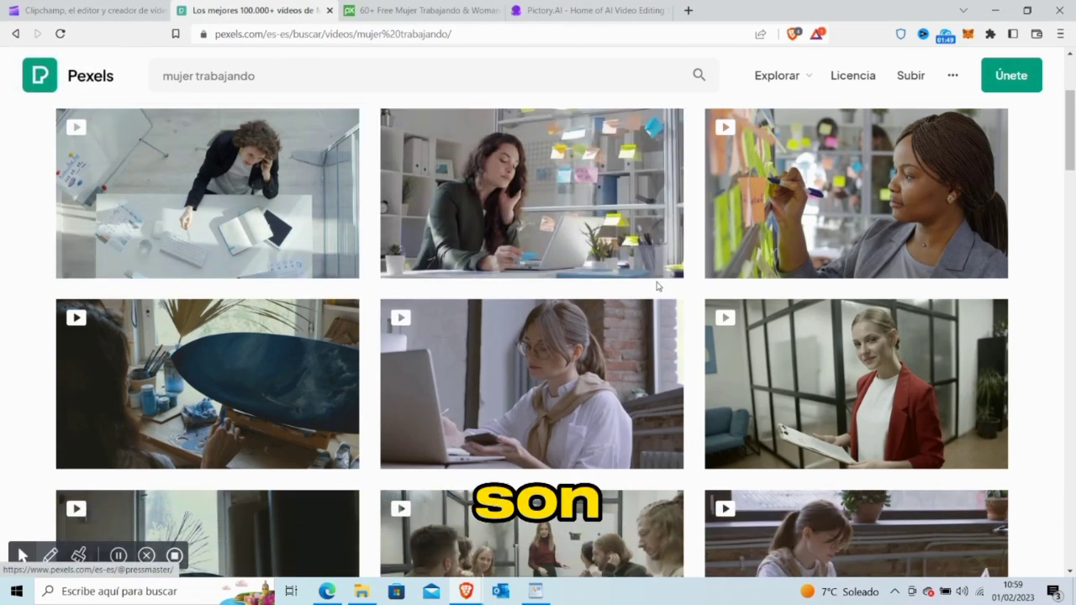
pyautogui.scroll(-2, 762, 269)
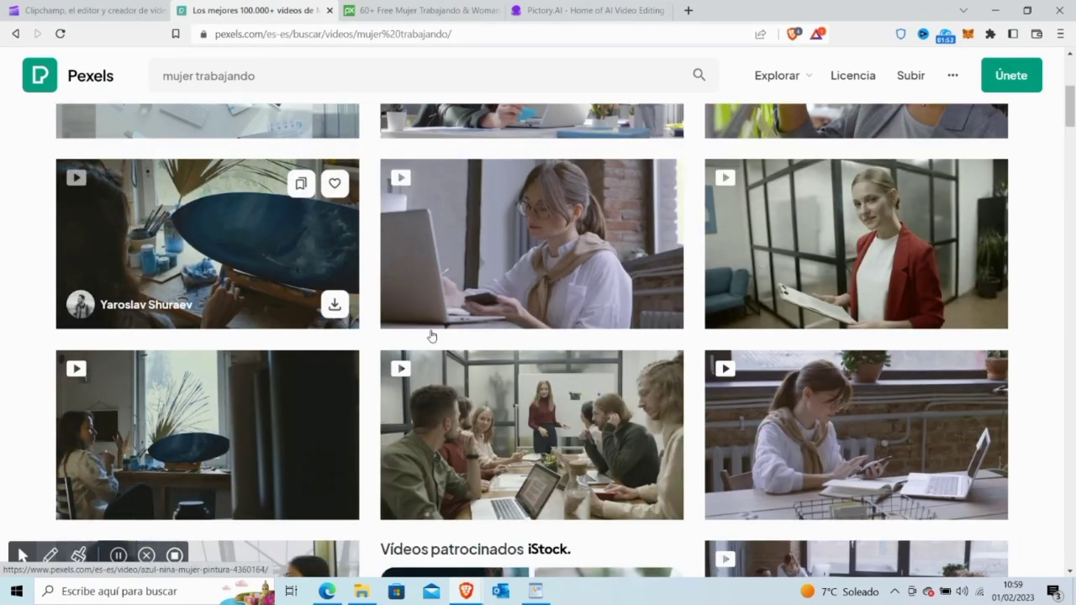
# Switch to Pixabay and browse the "mujer trabajando" videos
pyautogui.click(68, 12)
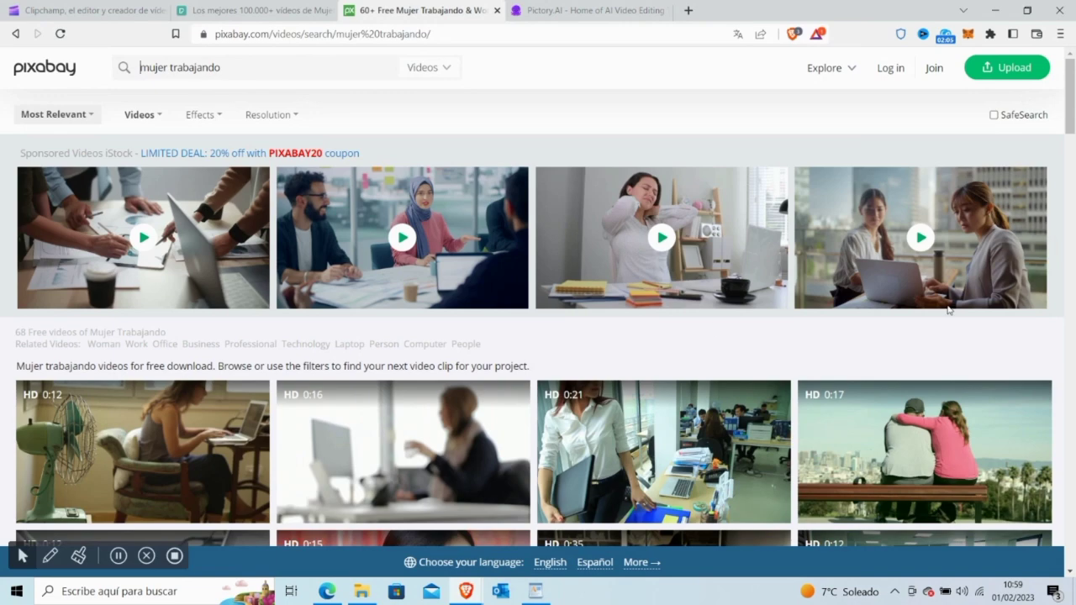
pyautogui.scroll(-3, 933, 284)
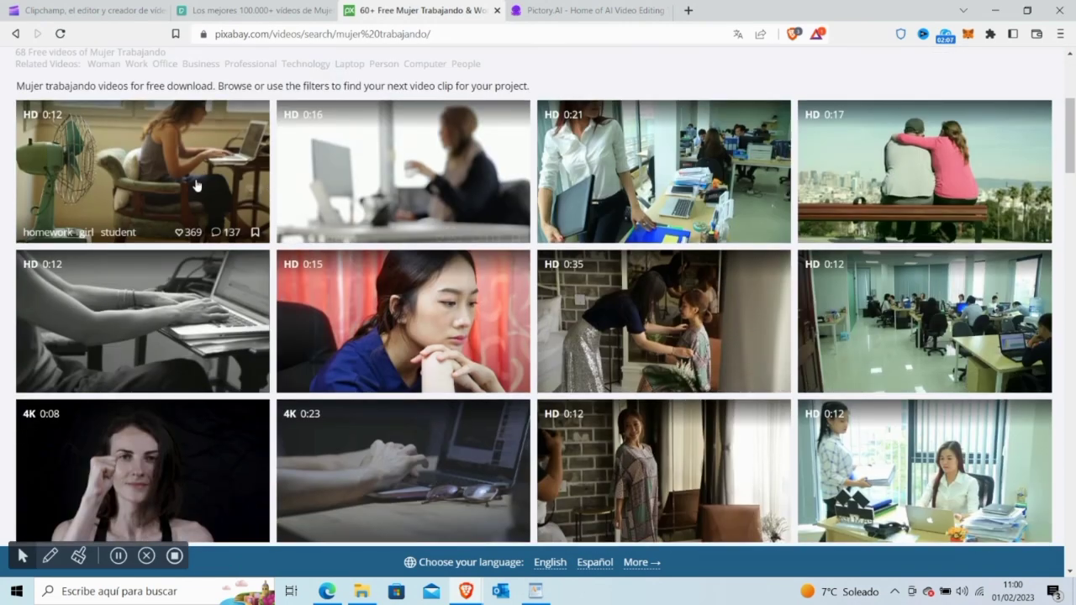
pyautogui.scroll(-2, 199, 182)
pyautogui.scroll(-2, 925, 286)
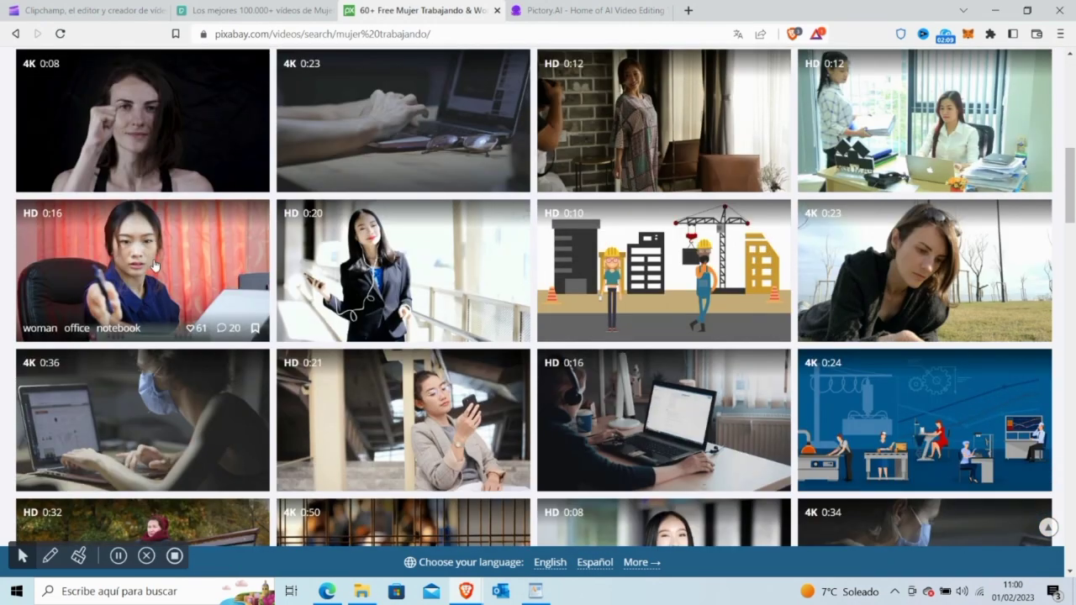
pyautogui.scroll(-2, 168, 272)
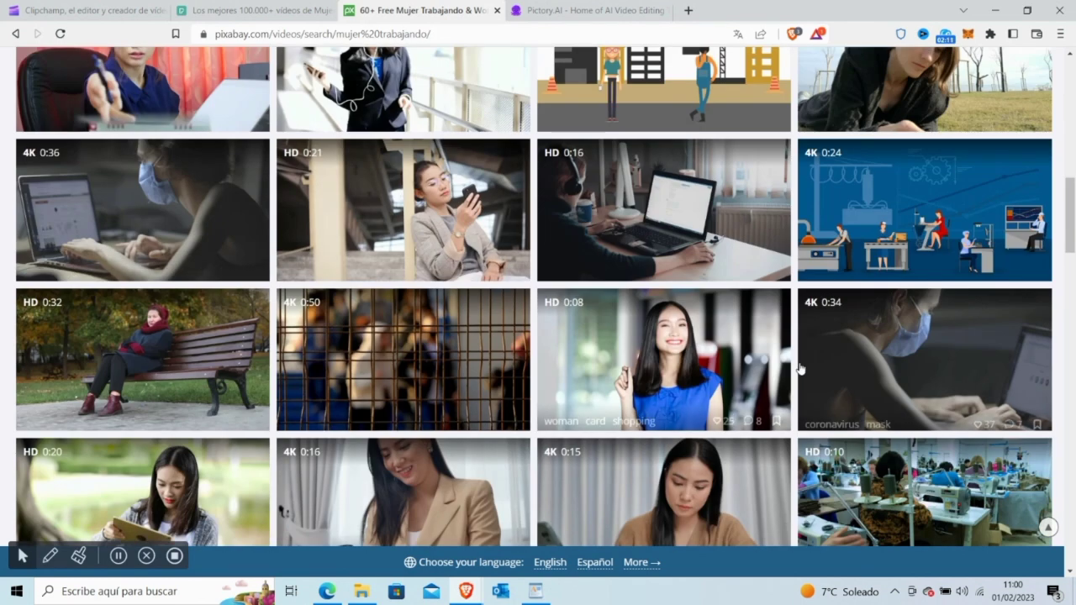
# Switch to Pictory and reload the page app.pictory.ai/textinput
pyautogui.click(84, 10)
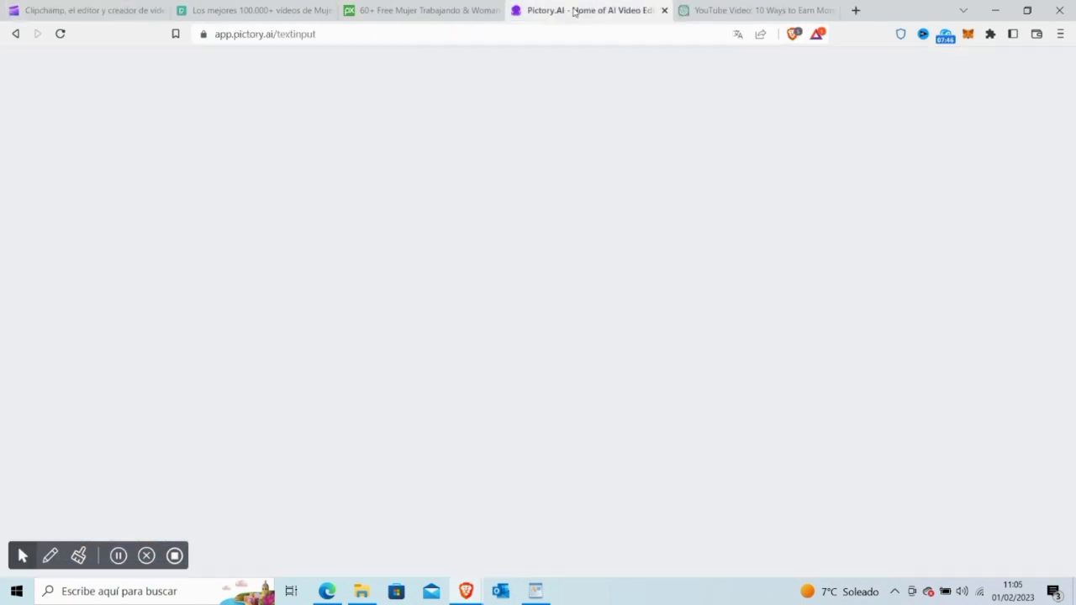
pyautogui.click(434, 40)
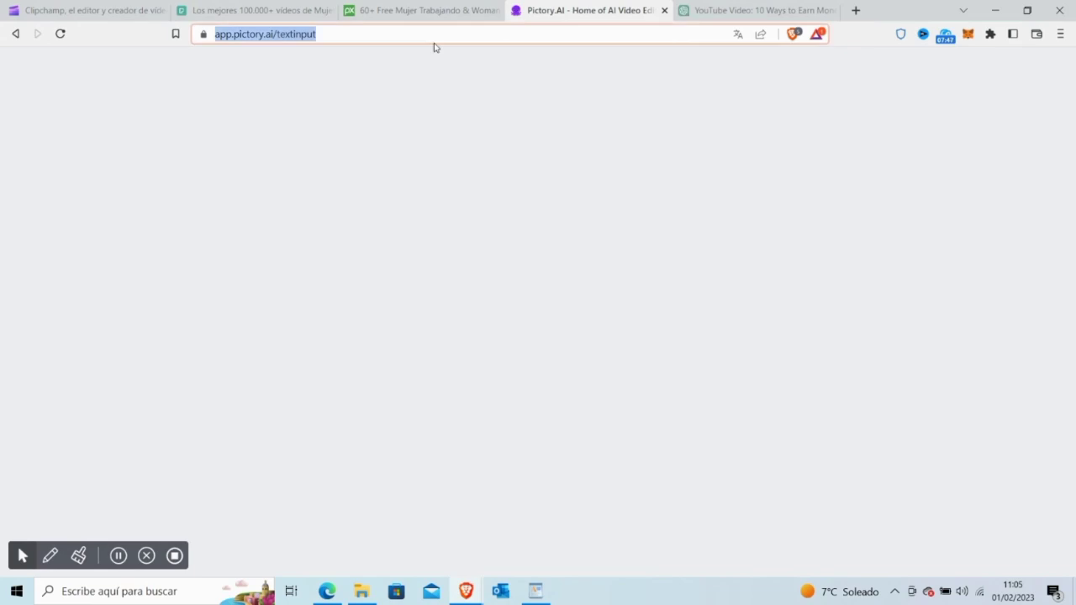
pyautogui.press('Return')
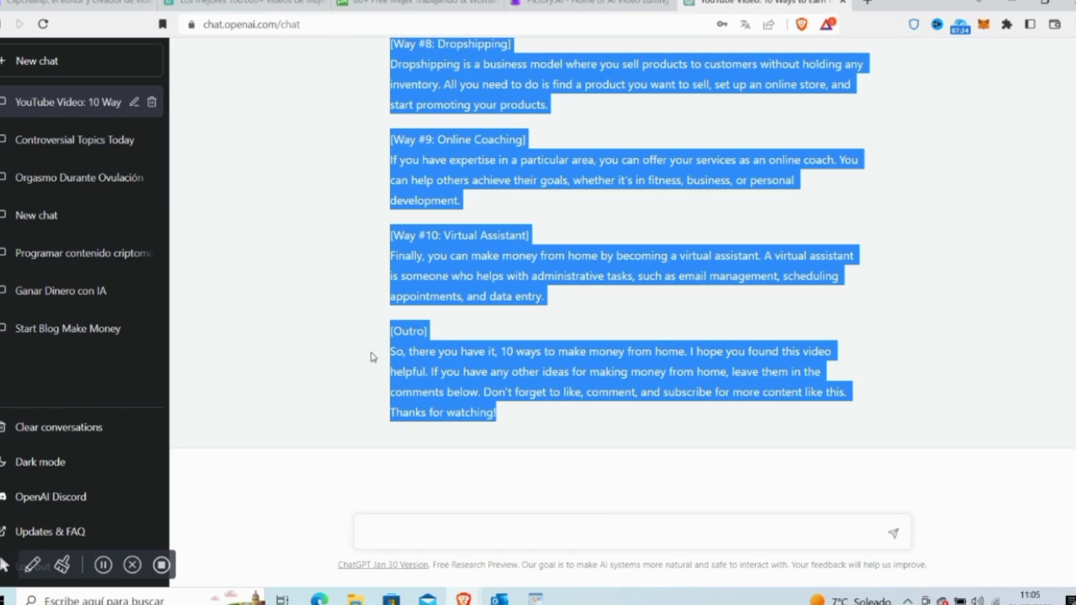
# Select the full "10 Ways to Make Money from Home" script in ChatGPT and open the Script to Video editor in Pictory
pyautogui.scroll(15, 371, 358)
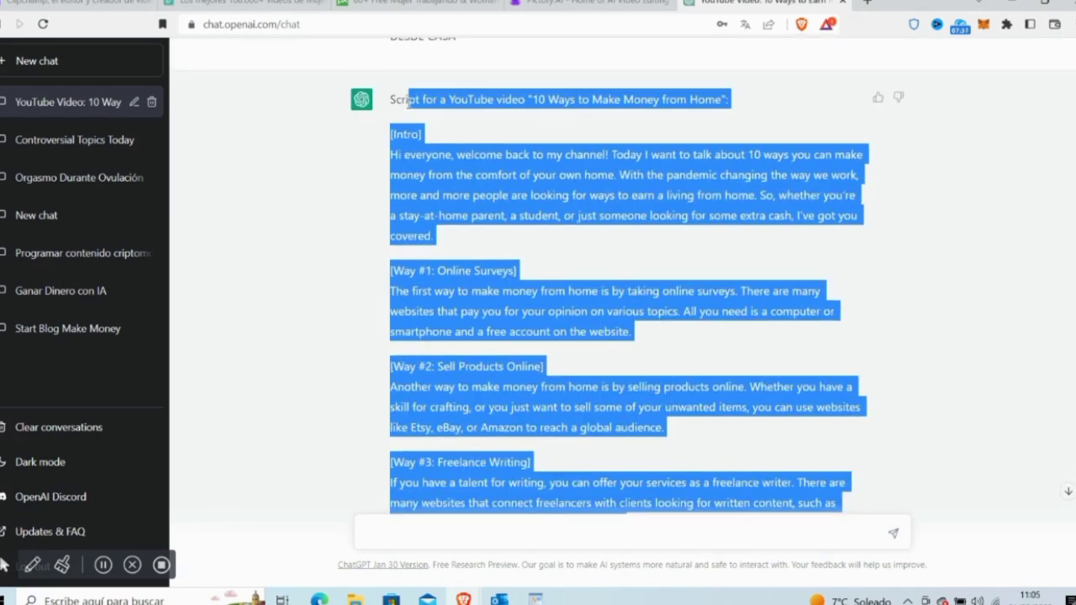
pyautogui.click(571, 2)
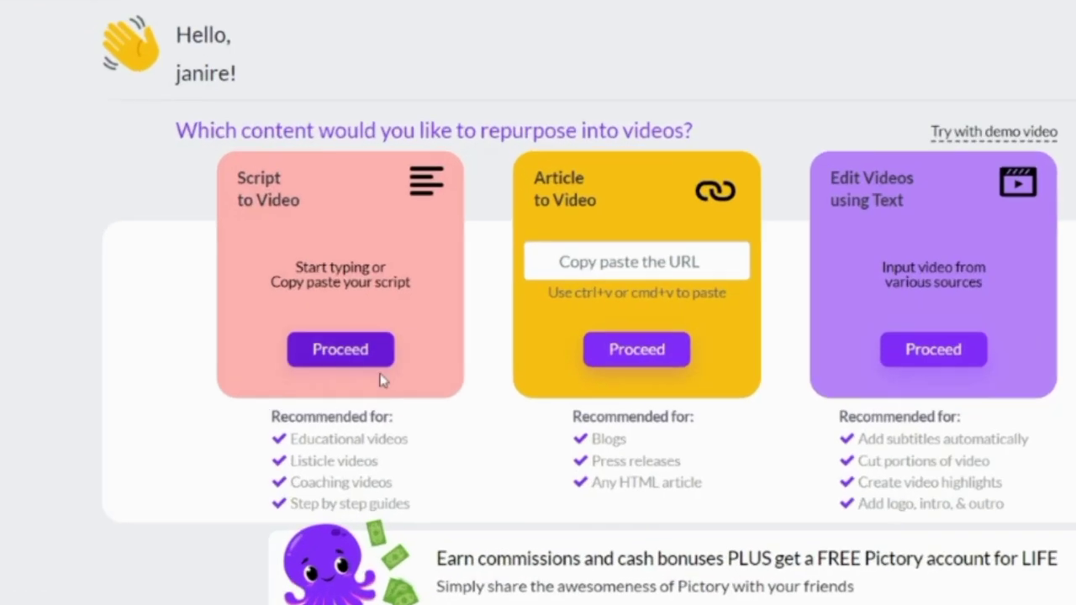
pyautogui.click(233, 335)
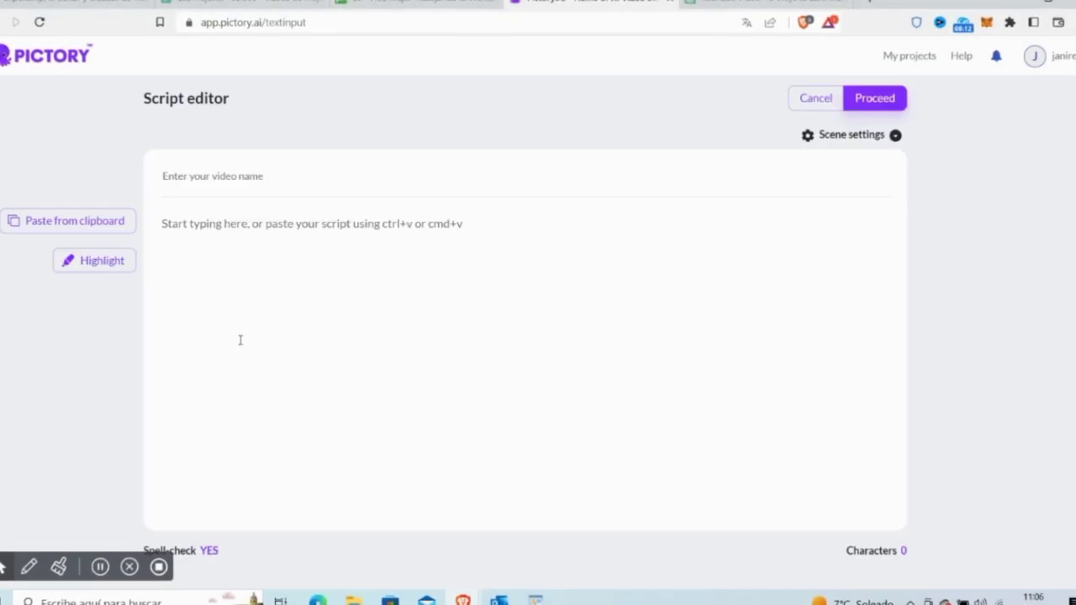
# Paste the script into the script editor and build its storyboard with the Flashlight template in 16:9 format
pyautogui.hotkey('ctrl', 'v')
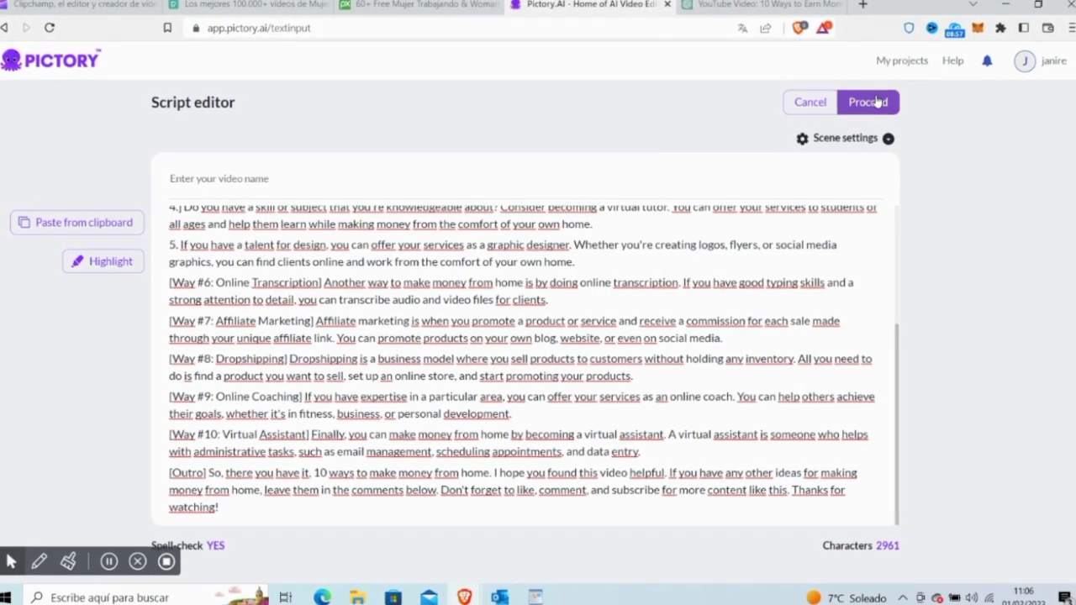
pyautogui.click(877, 102)
pyautogui.scroll(-2, 828, 373)
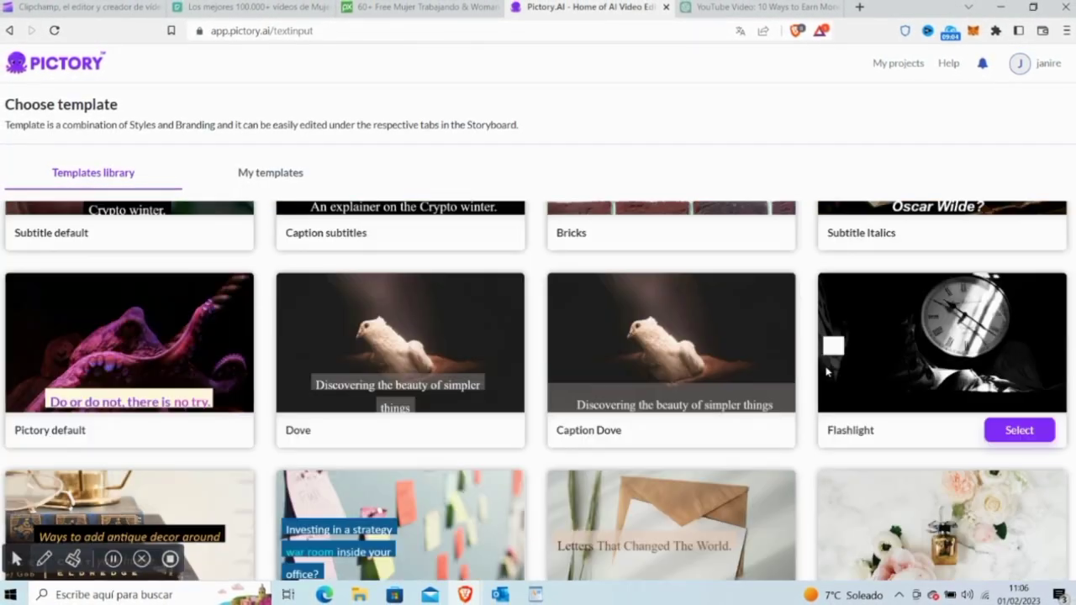
pyautogui.click(1015, 404)
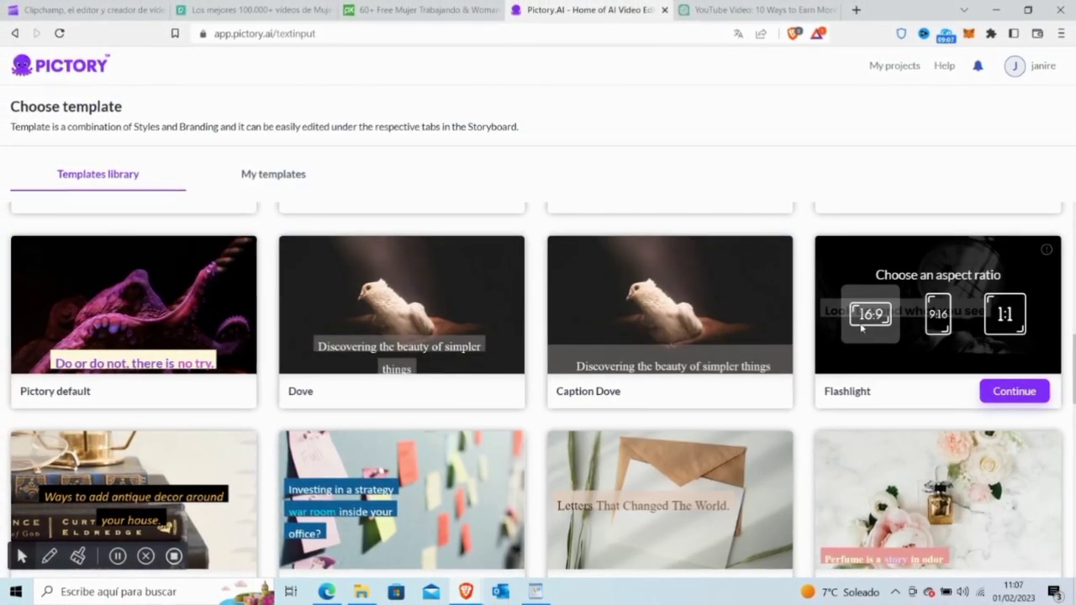
pyautogui.click(1025, 392)
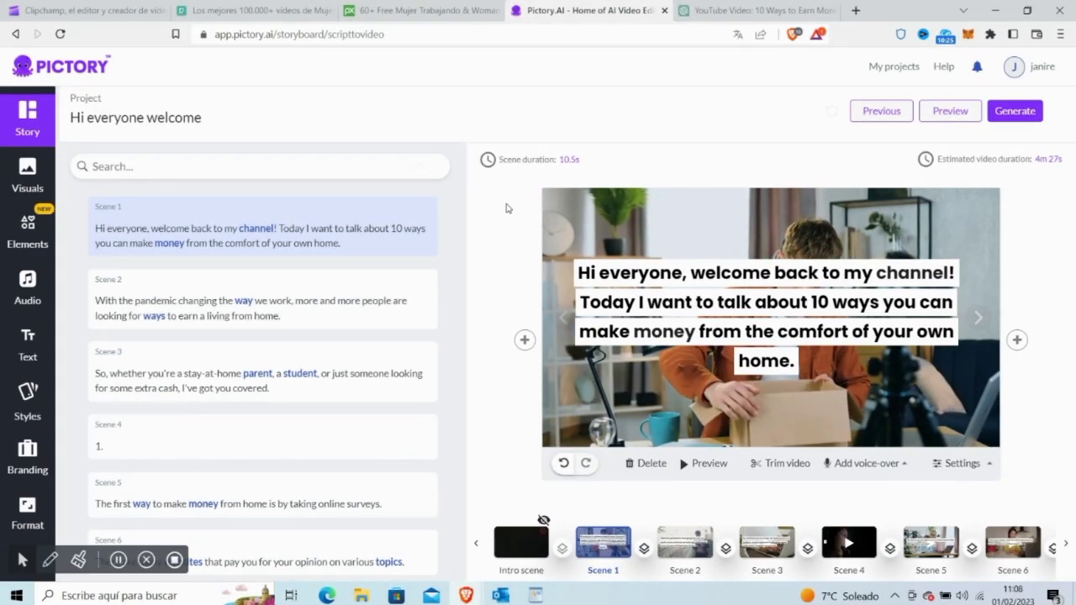
# Open the background music options, dismiss going back to the previous stage, and preview the storyboard video
pyautogui.click(33, 291)
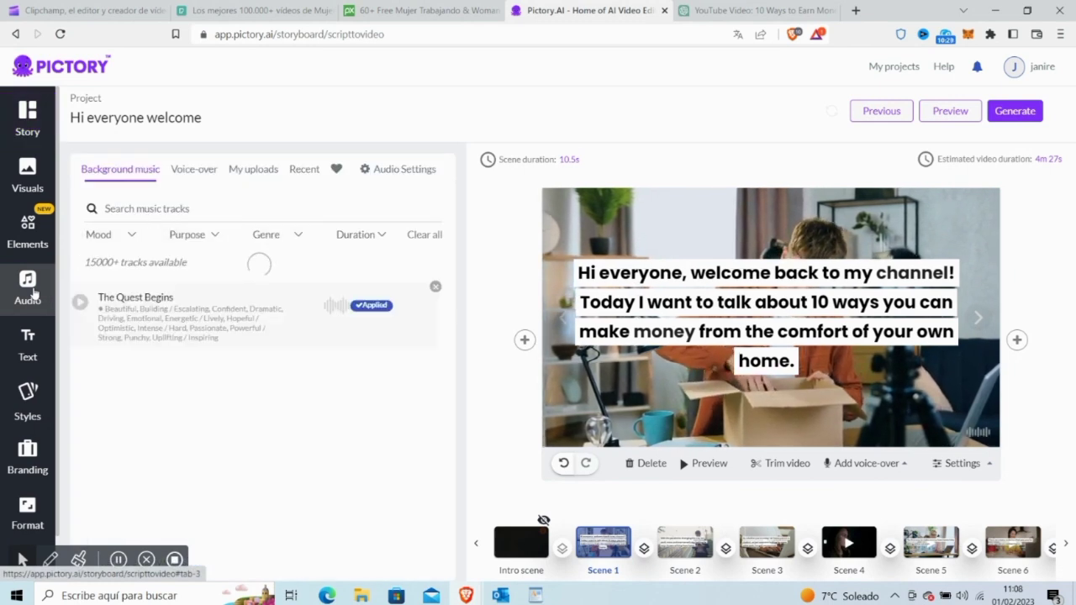
pyautogui.click(876, 118)
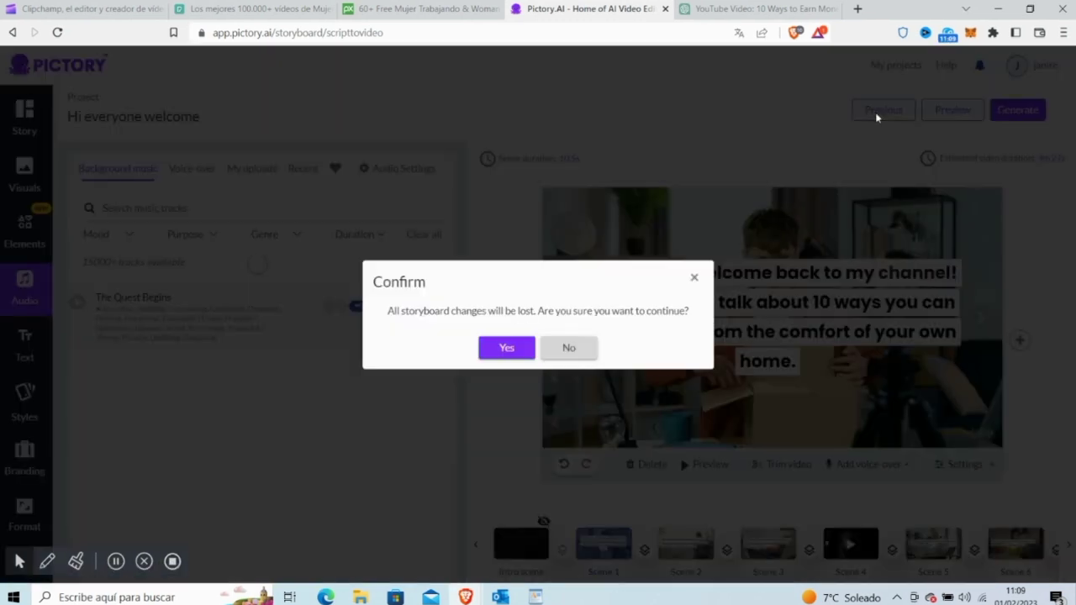
pyautogui.click(1033, 175)
pyautogui.click(953, 109)
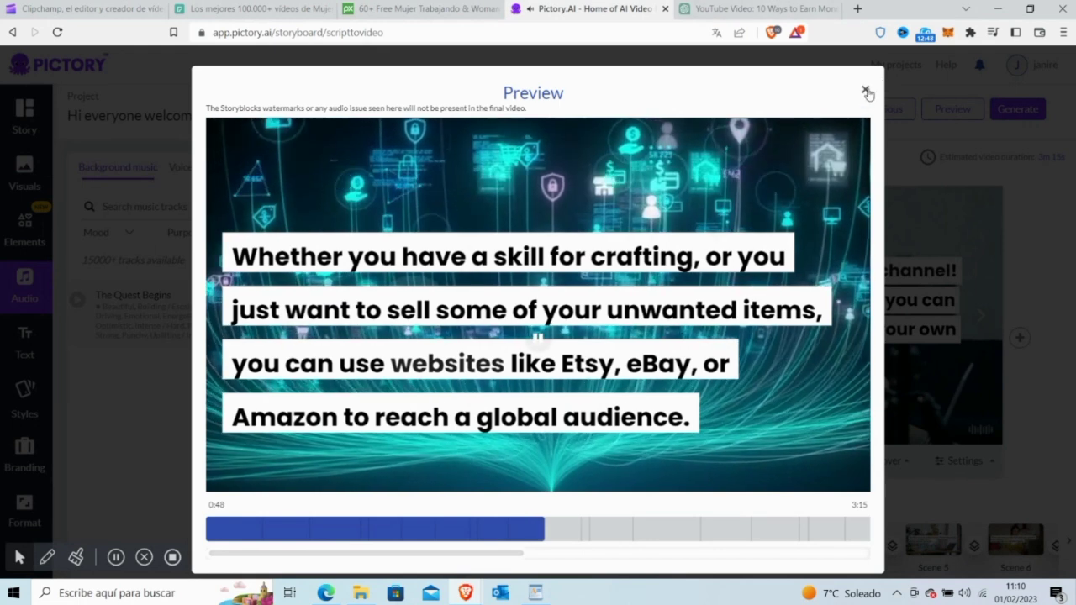
pyautogui.click(865, 90)
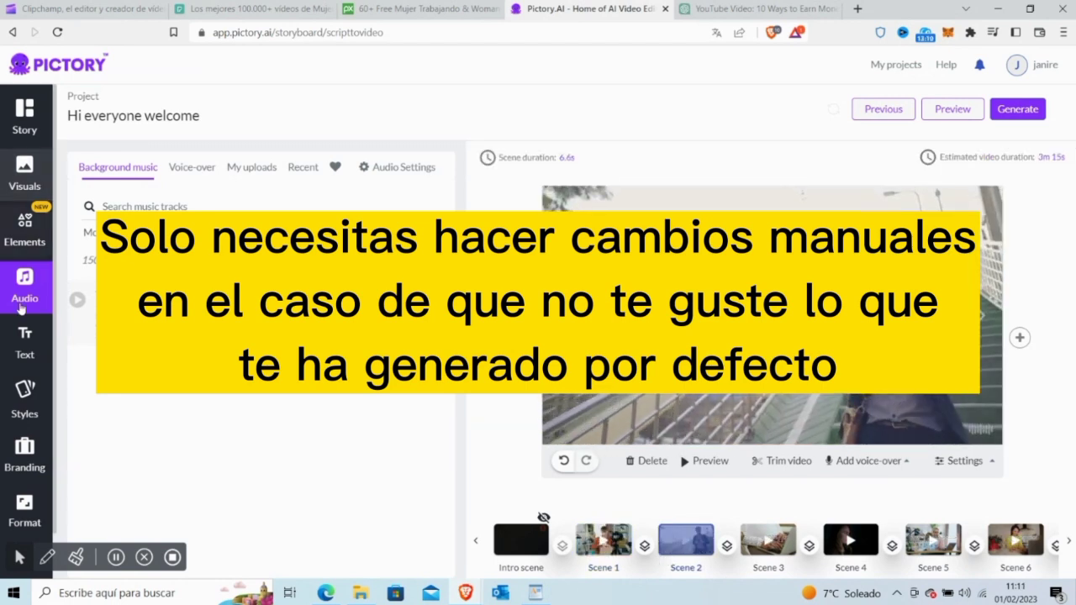
# Replace Scene 2's visual with the library clip of the long-haired woman in a blue shirt and preview the video
pyautogui.click(19, 183)
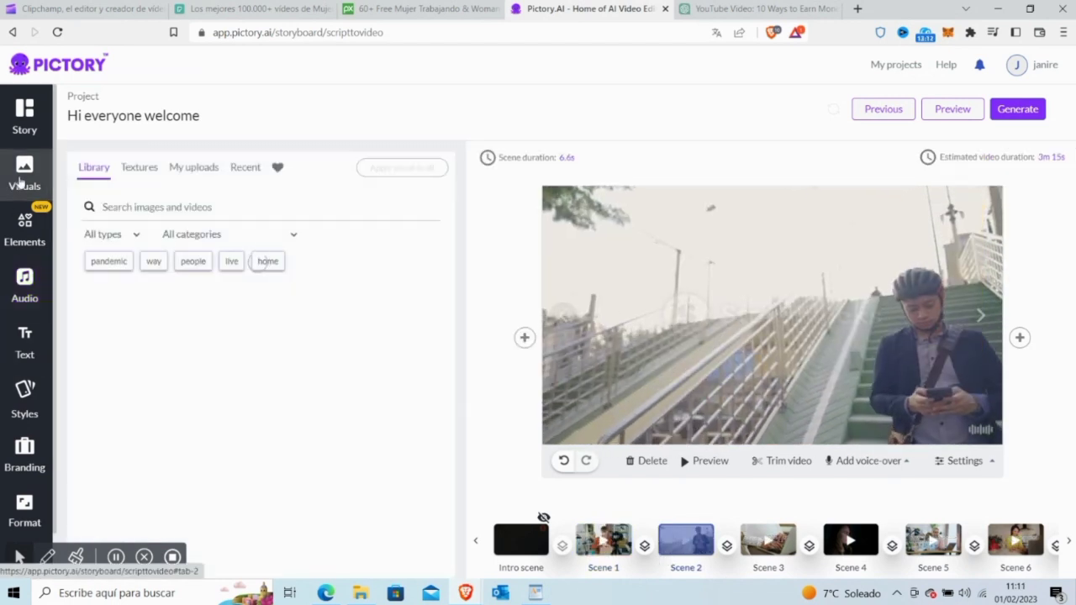
pyautogui.click(24, 282)
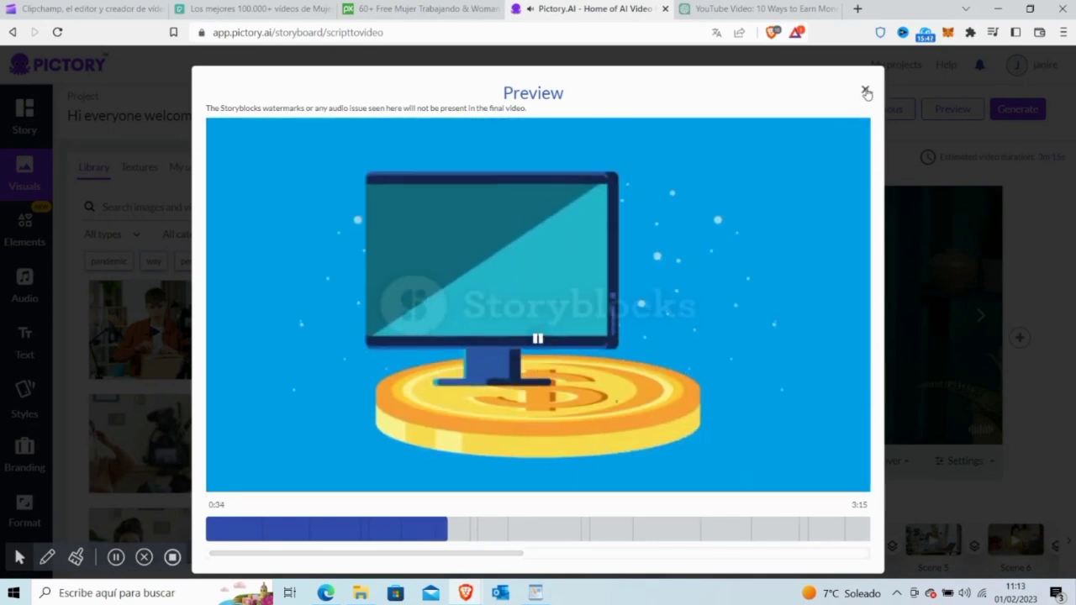
pyautogui.click(866, 91)
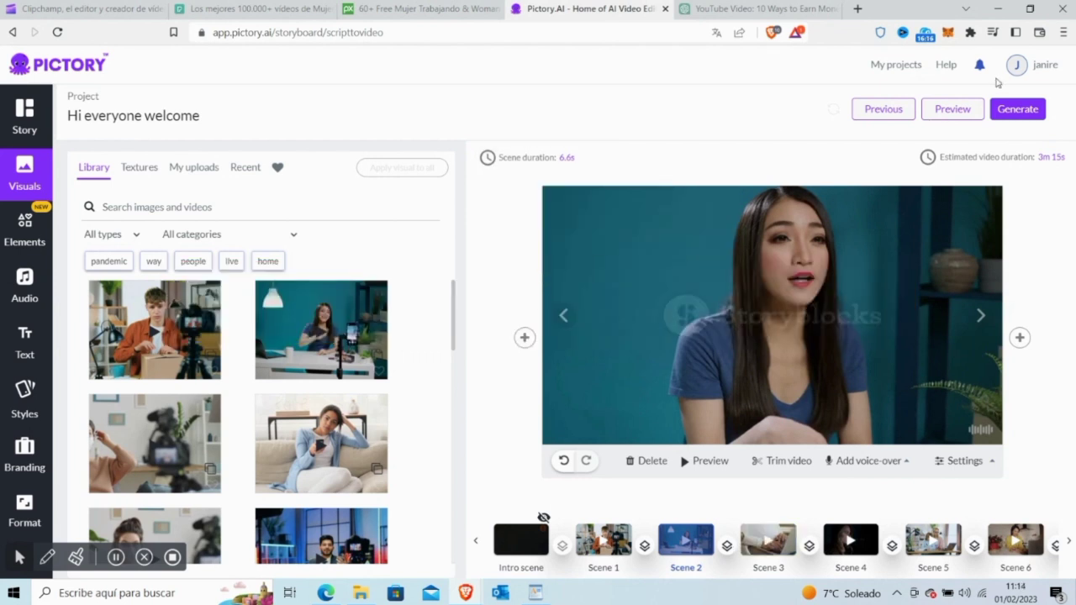
# Revisit the Pexels and Pixabay "mujer trabajando" results and switch to the Clipchamp editor
pyautogui.click(252, 9)
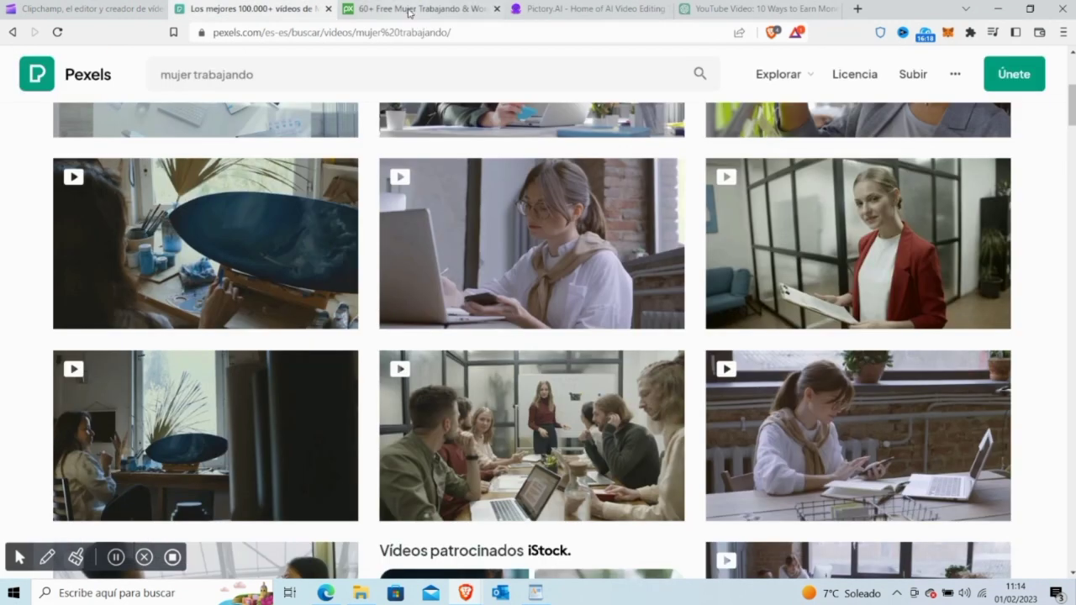
pyautogui.click(405, 10)
pyautogui.click(103, 7)
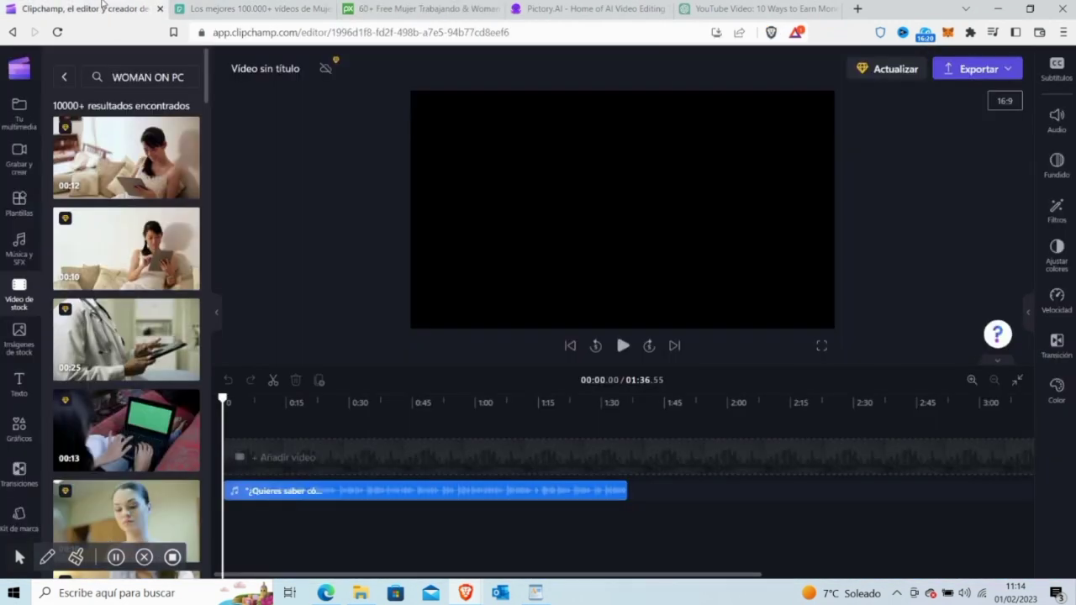